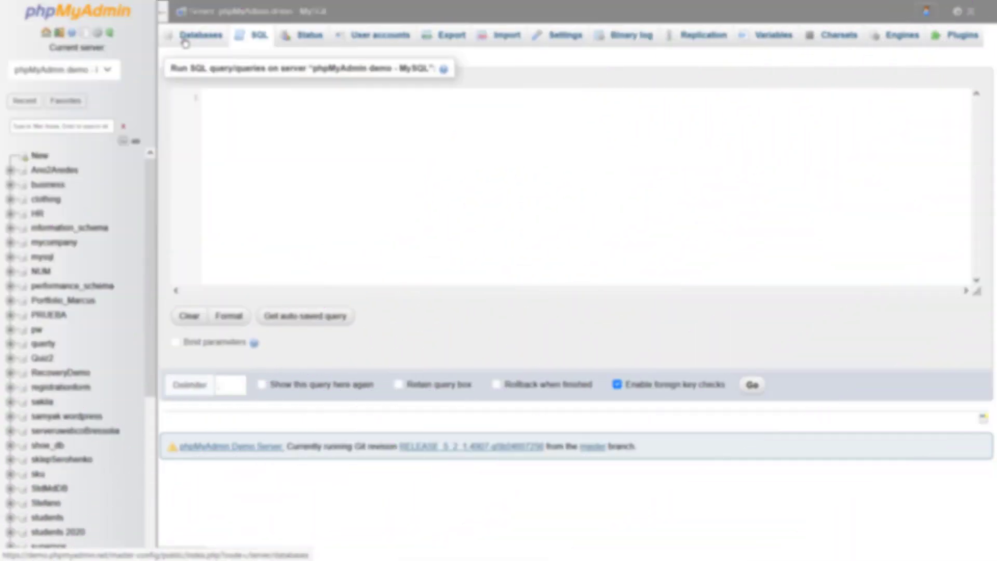
# Open the list of databases on the phpMyAdmin server.
pyautogui.click(185, 42)
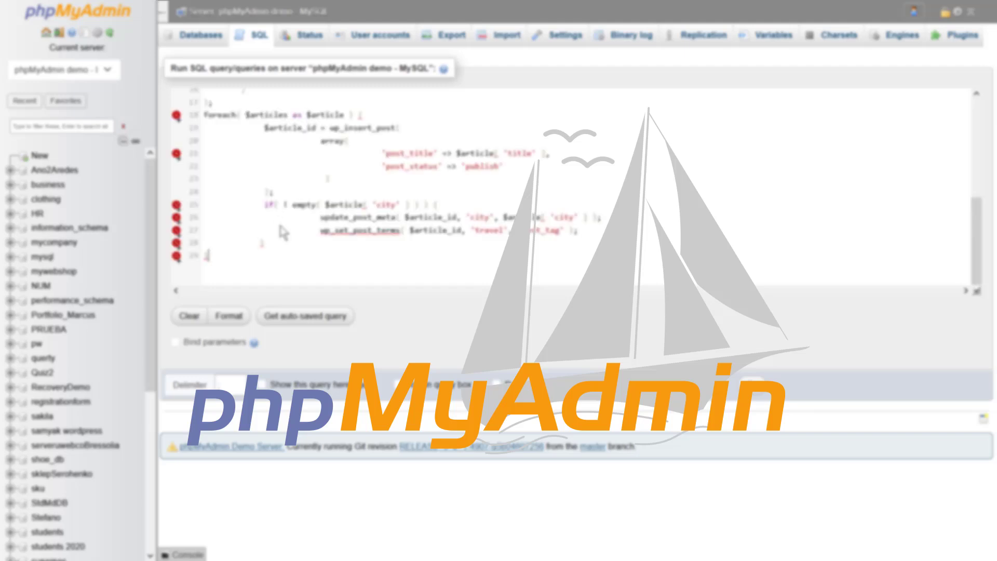
pyautogui.scroll(5, 277, 220)
pyautogui.scroll(-5, 279, 224)
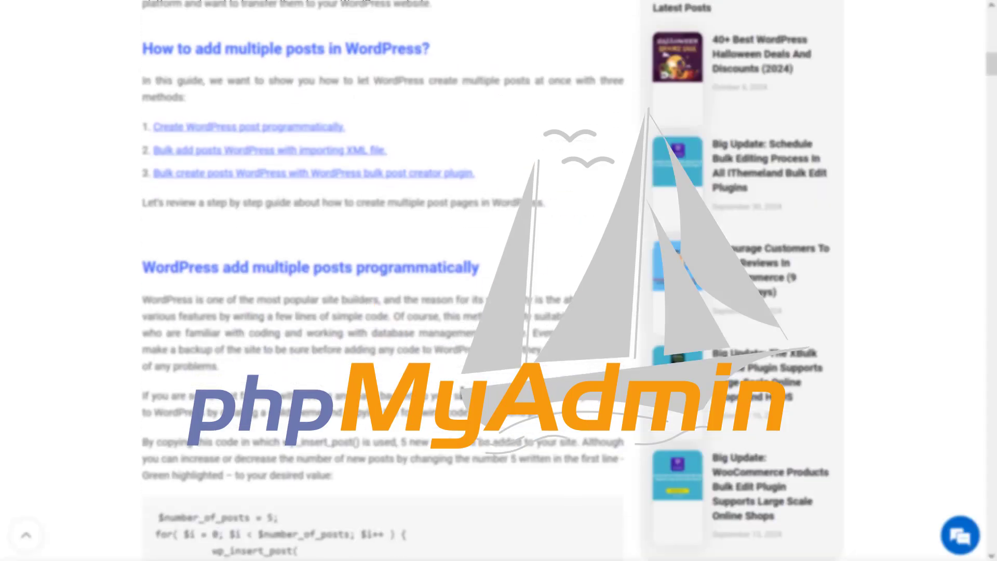
pyautogui.scroll(-4, 461, 393)
pyautogui.scroll(-1, 460, 400)
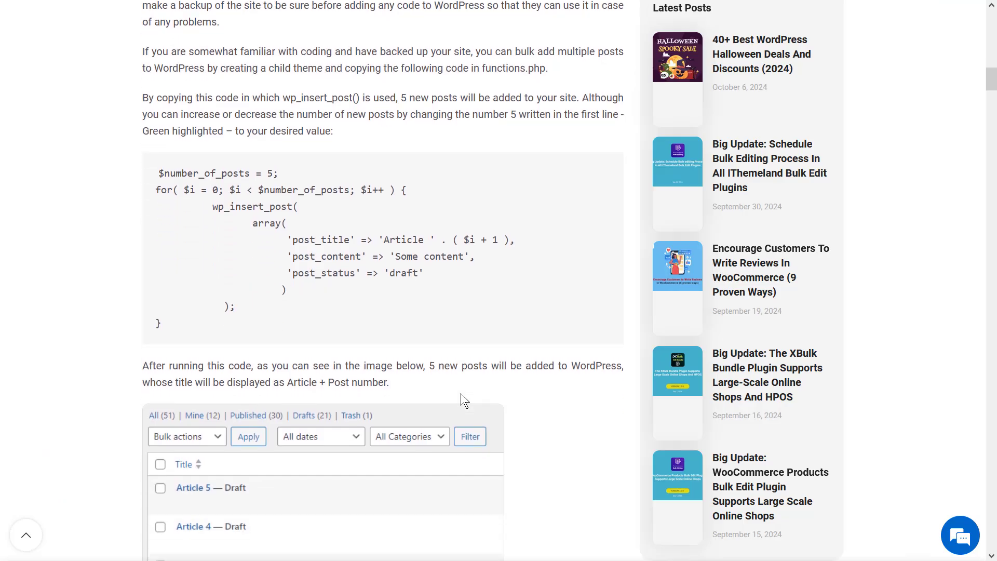
pyautogui.scroll(-1, 460, 399)
pyautogui.scroll(-2, 461, 400)
pyautogui.scroll(-1, 461, 398)
pyautogui.scroll(-3, 460, 393)
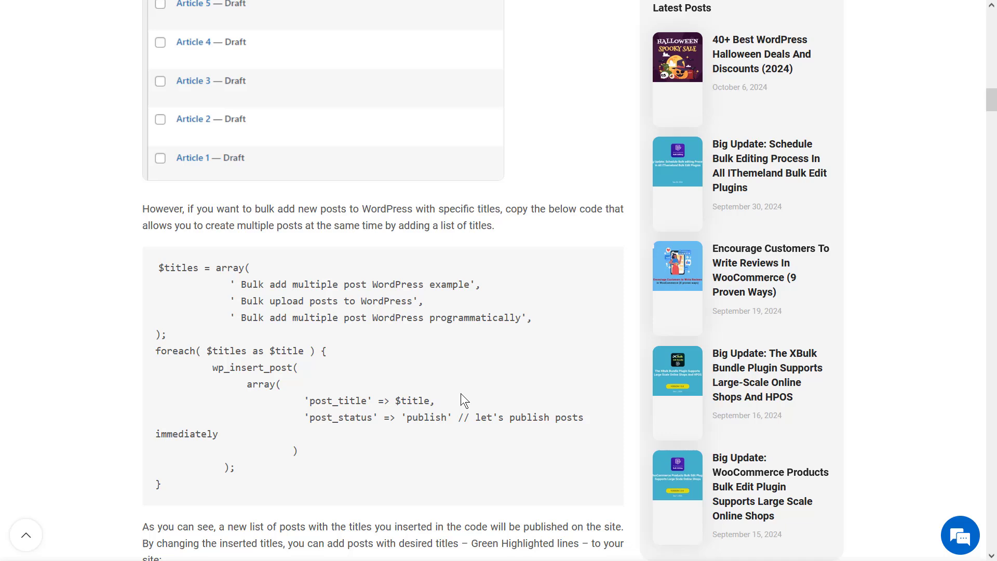
pyautogui.scroll(-2, 460, 393)
pyautogui.scroll(-3, 460, 393)
pyautogui.scroll(-1, 461, 393)
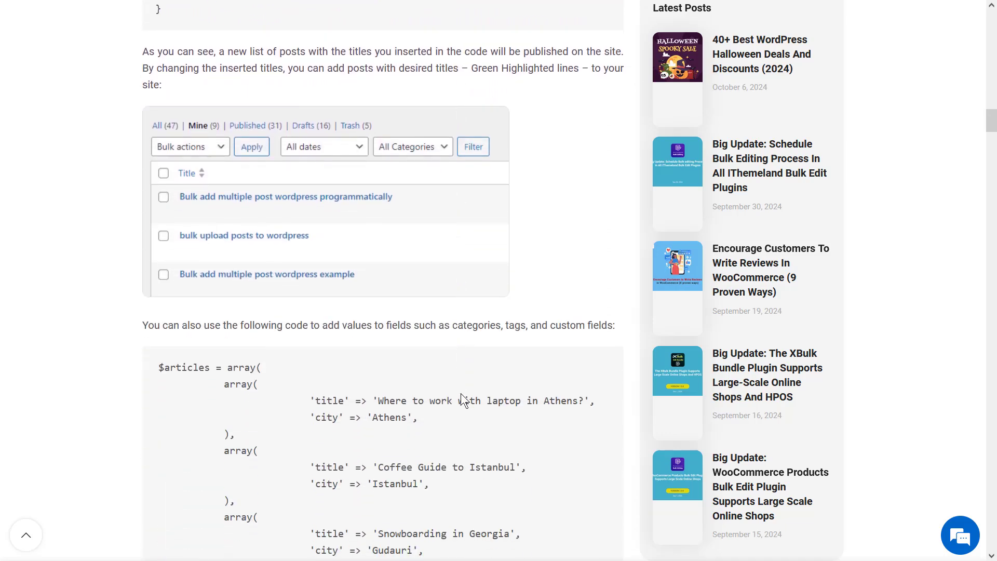
pyautogui.scroll(-3, 460, 393)
pyautogui.scroll(-2, 461, 393)
pyautogui.scroll(-2, 460, 393)
pyautogui.scroll(-3, 461, 394)
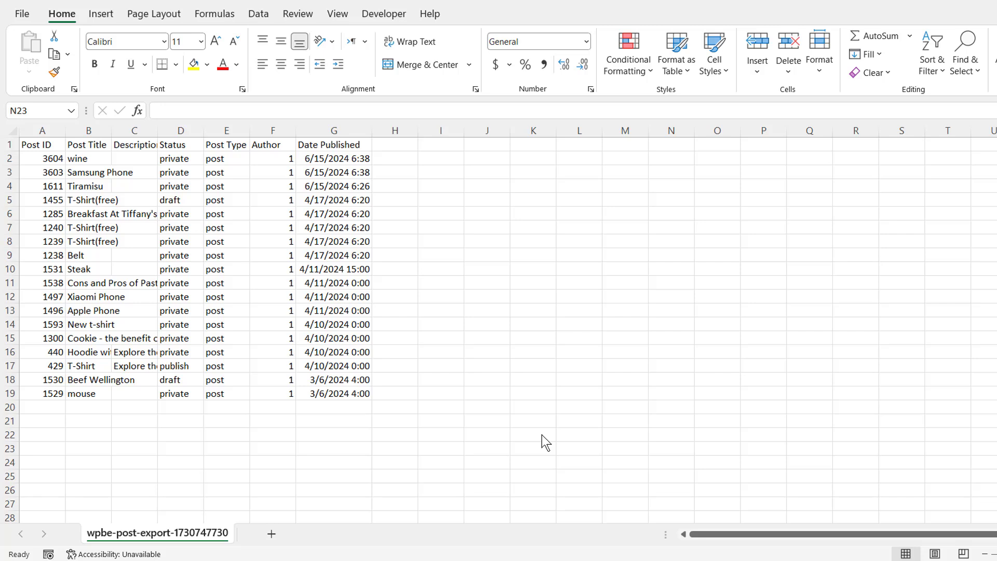
# Start Save As on the exported posts workbook and list its available file types.
pyautogui.click(22, 14)
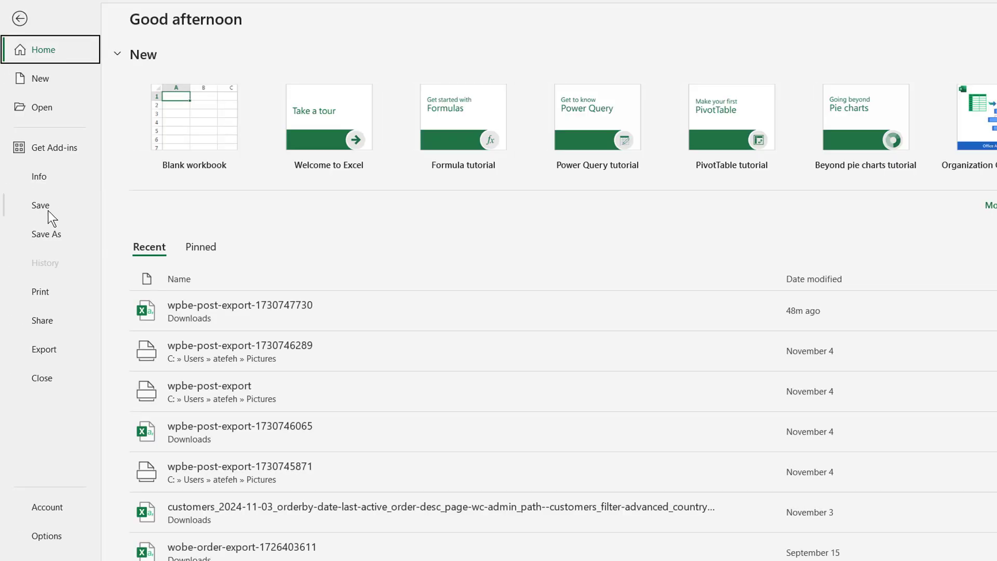
pyautogui.click(47, 231)
pyautogui.click(242, 230)
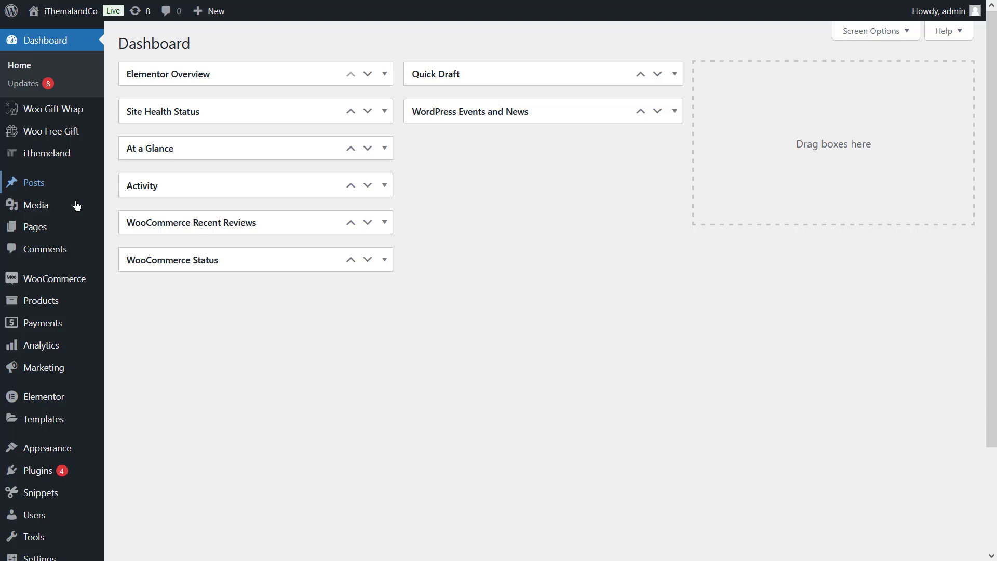
pyautogui.moveTo(48, 351)
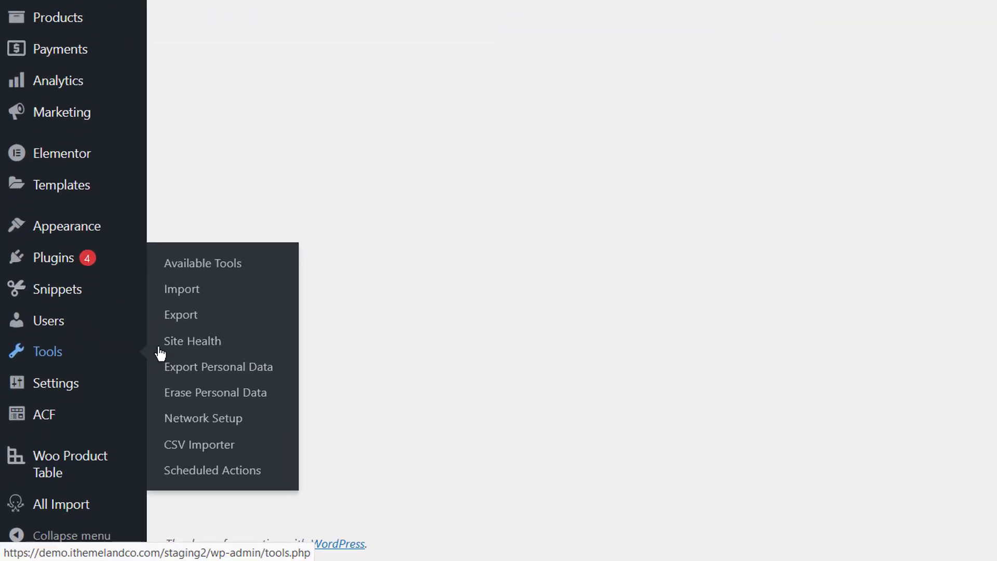
# Run the WordPress importer from the Tools > Import list.
pyautogui.click(178, 315)
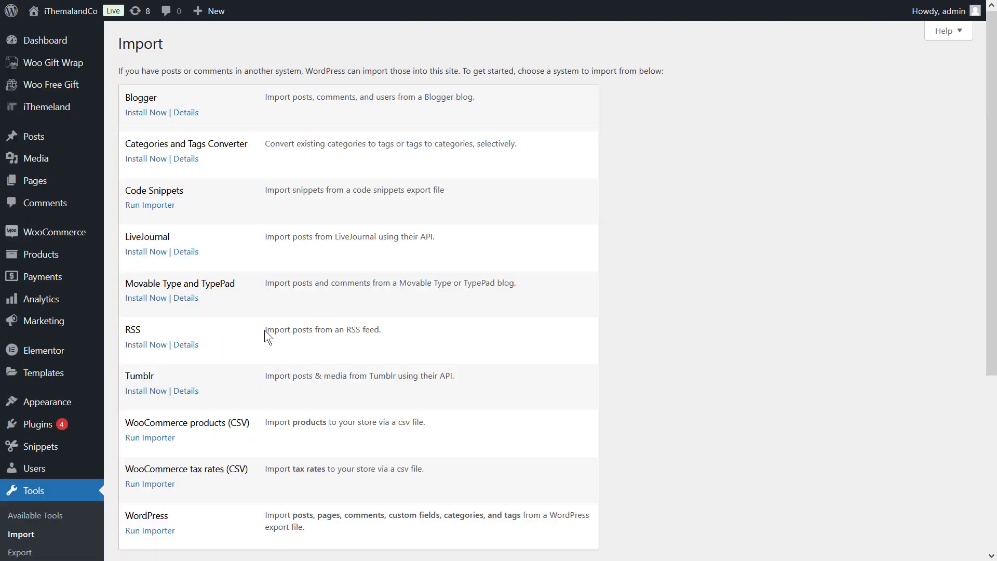
pyautogui.scroll(-3, 264, 332)
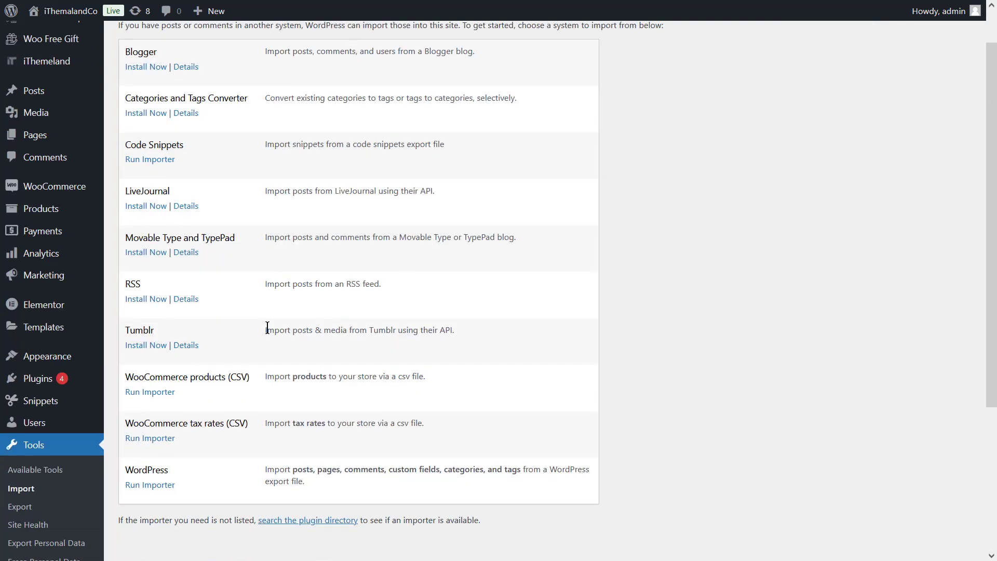
pyautogui.click(167, 284)
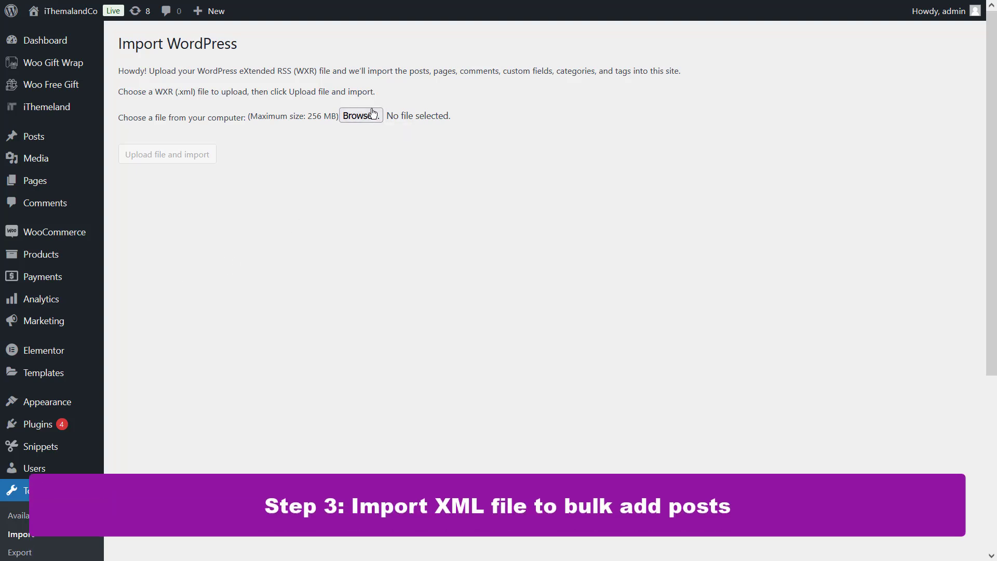
# Upload wpbe-post-export-1730745871.xml from Pictures and start the import.
pyautogui.click(373, 114)
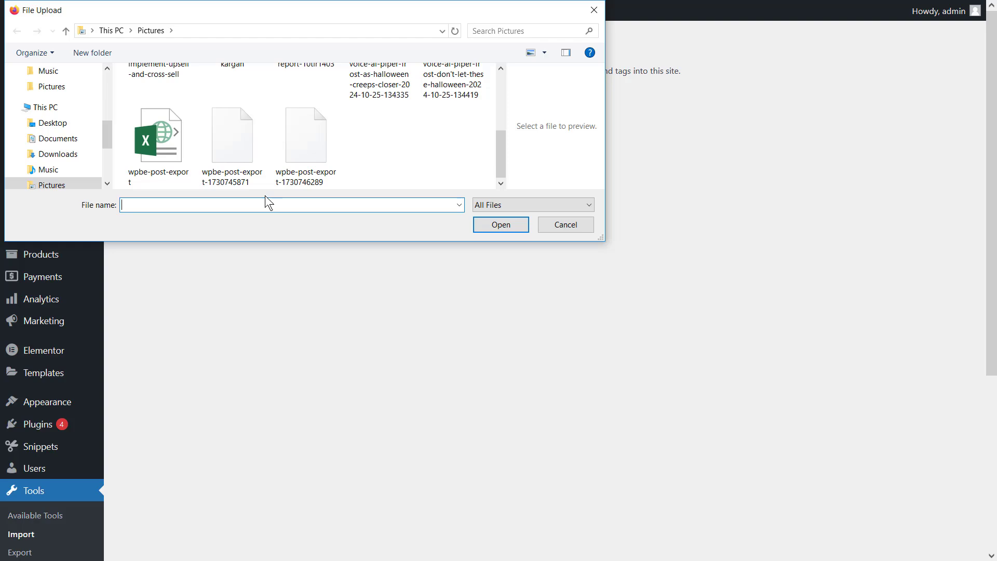
pyautogui.click(254, 178)
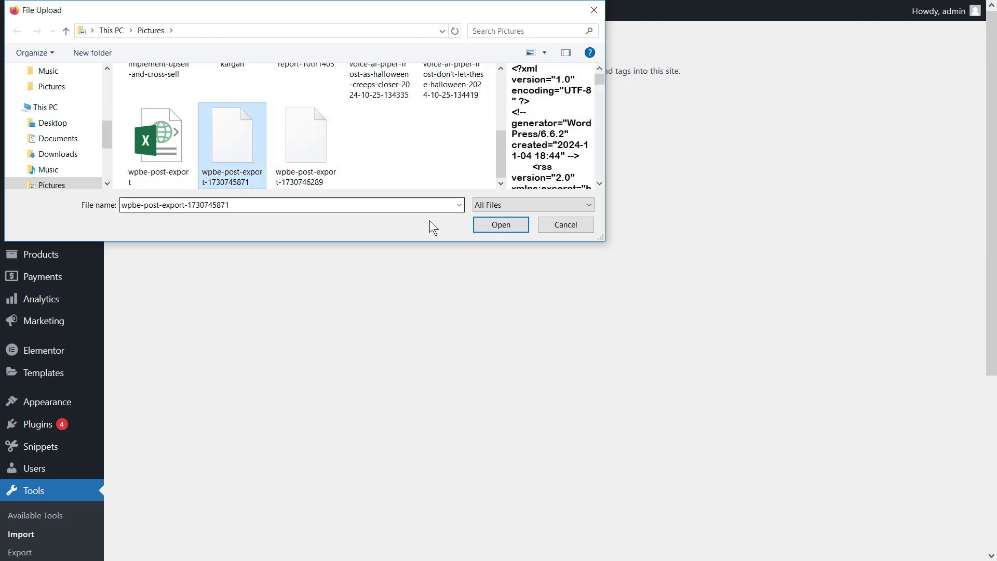
pyautogui.click(499, 225)
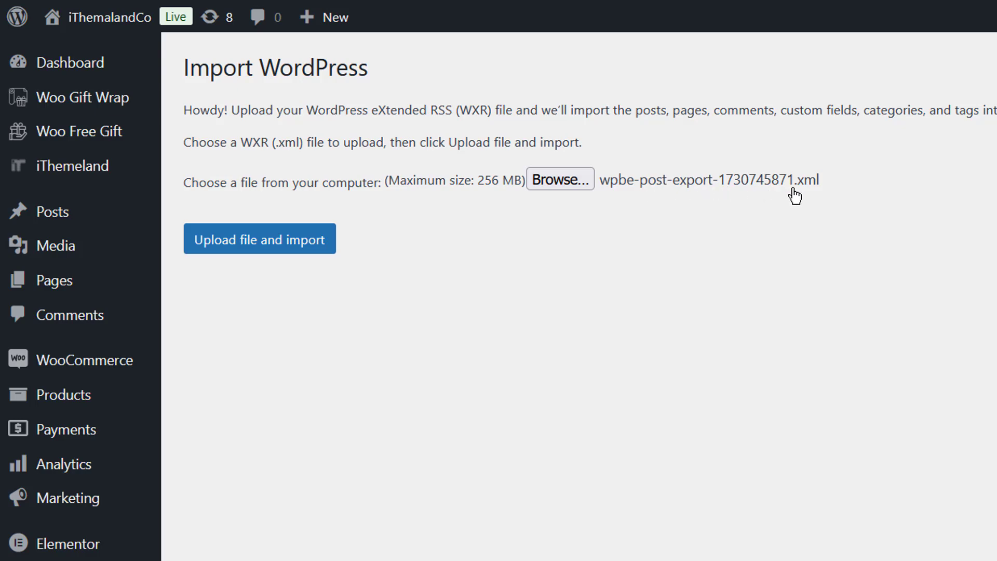
pyautogui.click(283, 245)
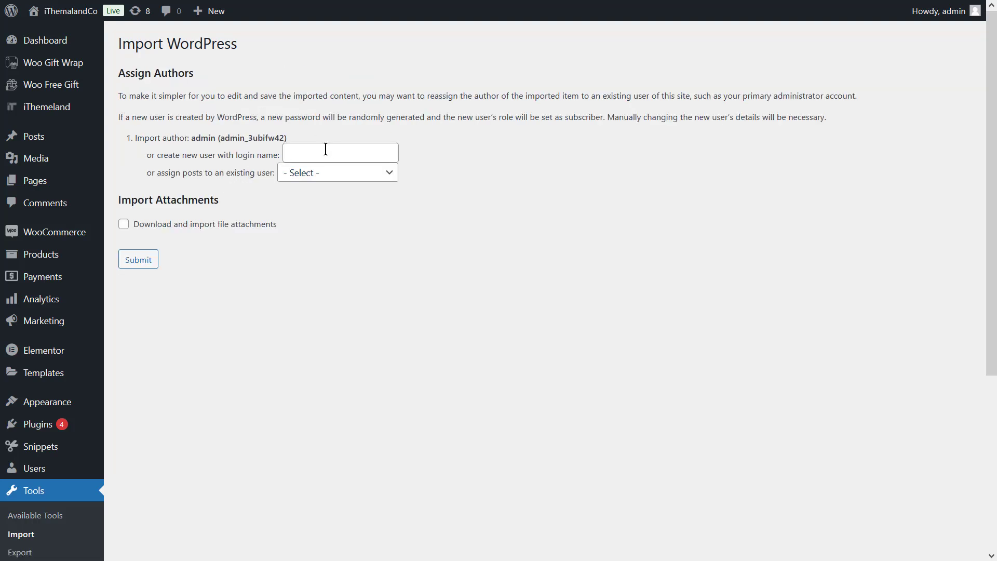
# Assign the imported posts to the existing admin user and submit the import.
pyautogui.click(325, 152)
pyautogui.click(326, 172)
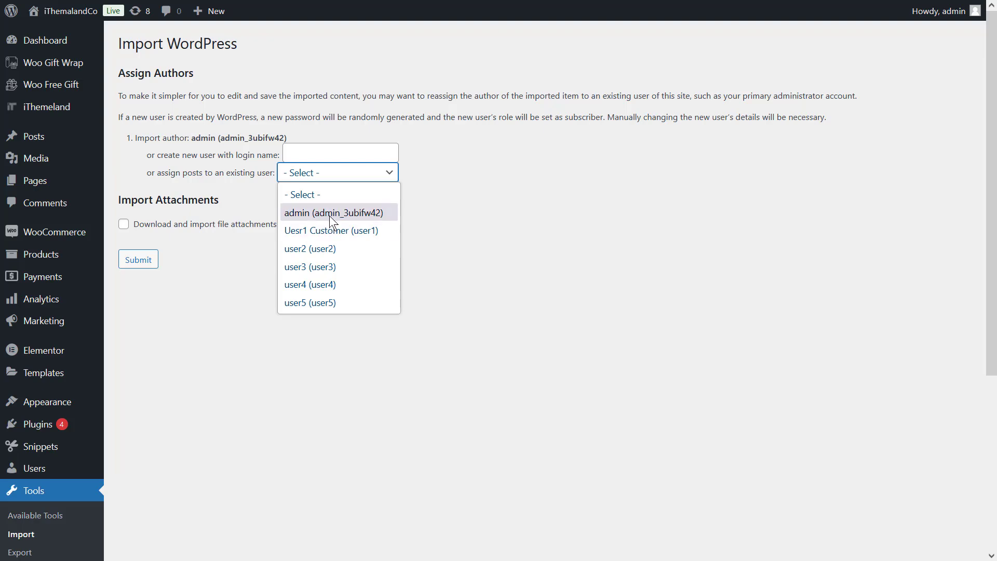
pyautogui.click(330, 216)
pyautogui.click(148, 277)
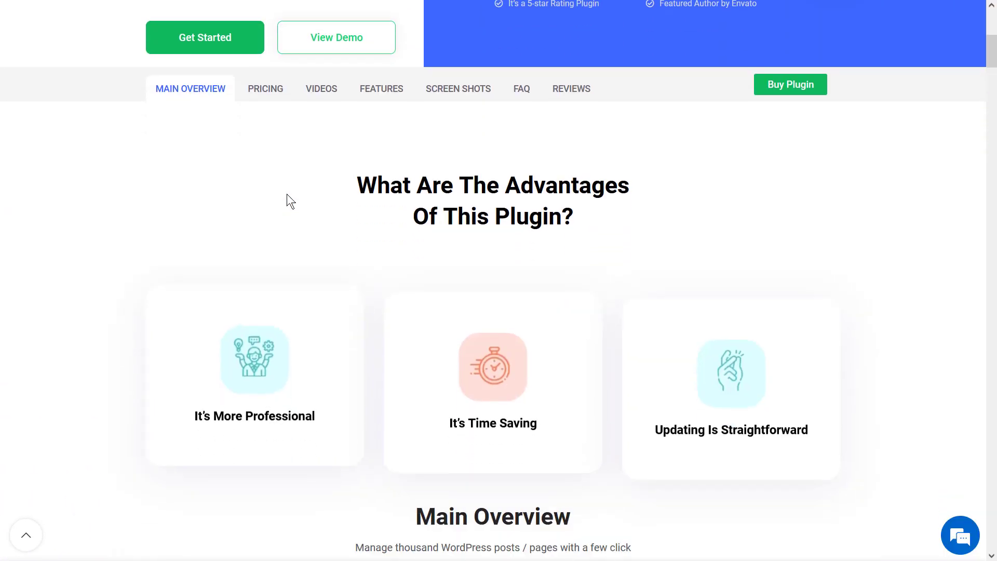
pyautogui.scroll(-2, 287, 194)
pyautogui.scroll(-3, 289, 199)
pyautogui.scroll(-4, 292, 195)
pyautogui.scroll(-2, 300, 202)
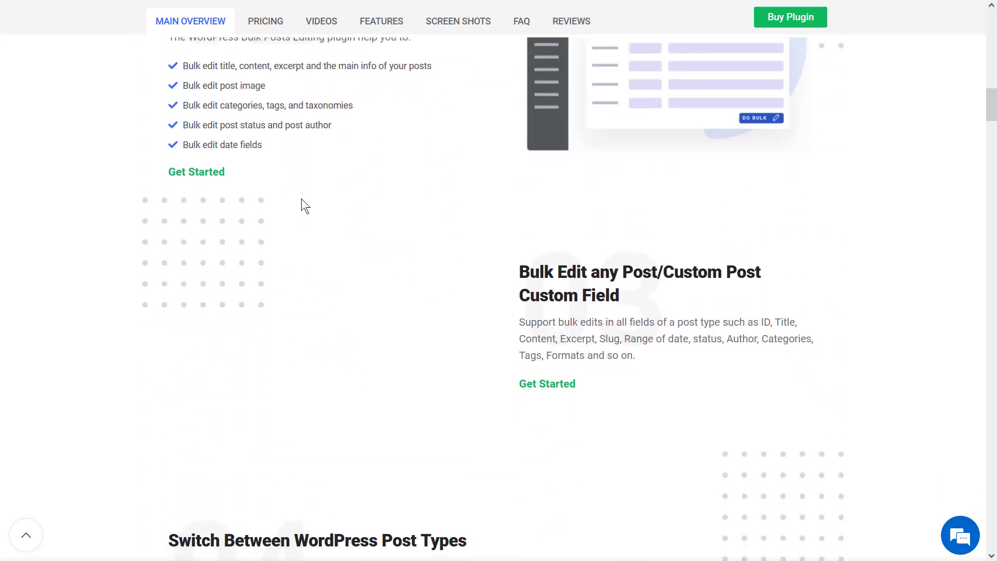
pyautogui.scroll(-5, 302, 199)
pyautogui.scroll(-3, 304, 199)
pyautogui.scroll(-2, 306, 200)
pyautogui.scroll(-3, 306, 200)
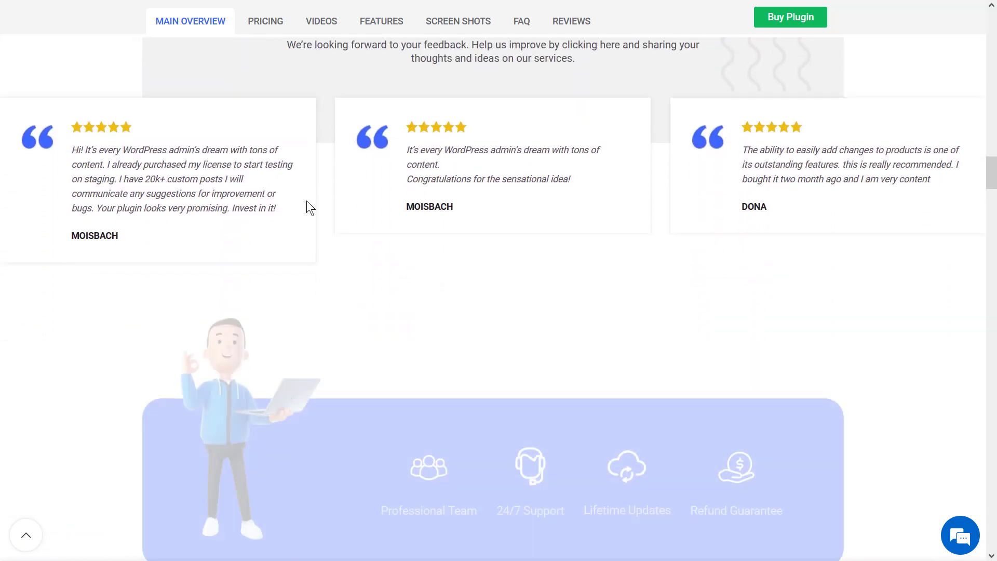
pyautogui.scroll(-3, 307, 200)
pyautogui.scroll(-3, 306, 200)
pyautogui.scroll(-2, 307, 200)
pyautogui.scroll(-3, 307, 201)
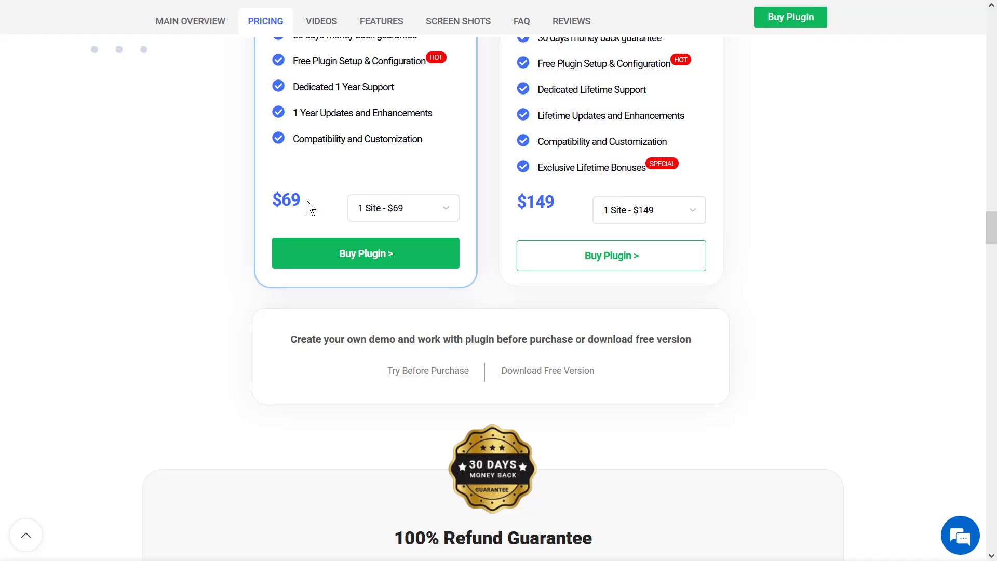
pyautogui.scroll(-3, 307, 200)
pyautogui.scroll(-4, 307, 201)
pyautogui.scroll(-1, 307, 200)
pyautogui.scroll(-3, 307, 200)
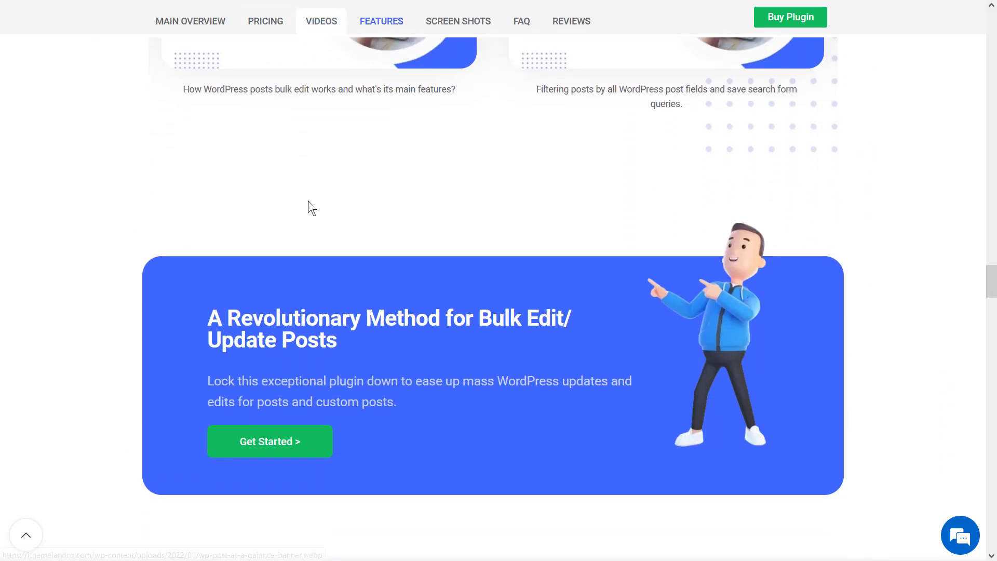
pyautogui.scroll(-5, 308, 201)
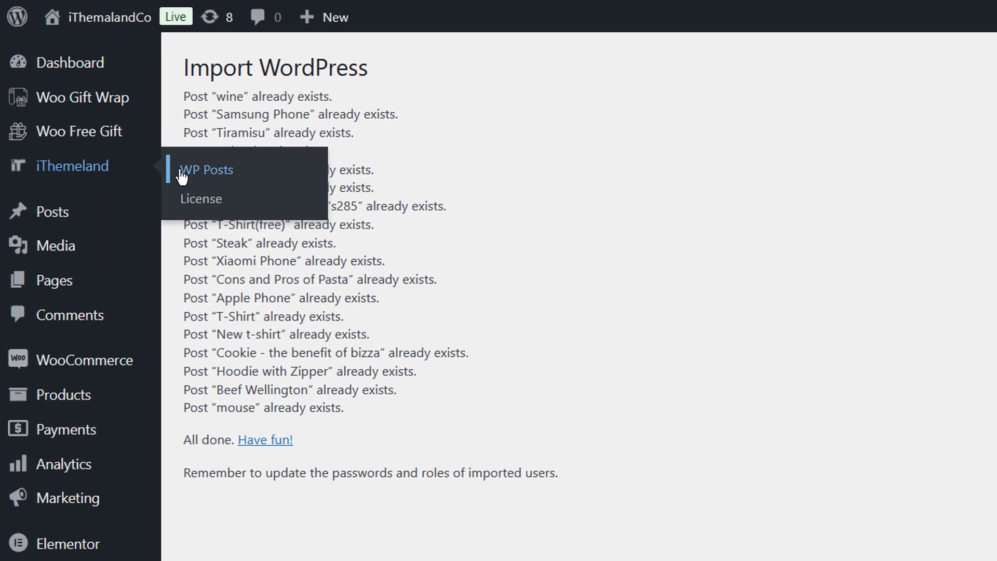
# Open the WP Posts bulk editor under iThemeland.
pyautogui.click(182, 176)
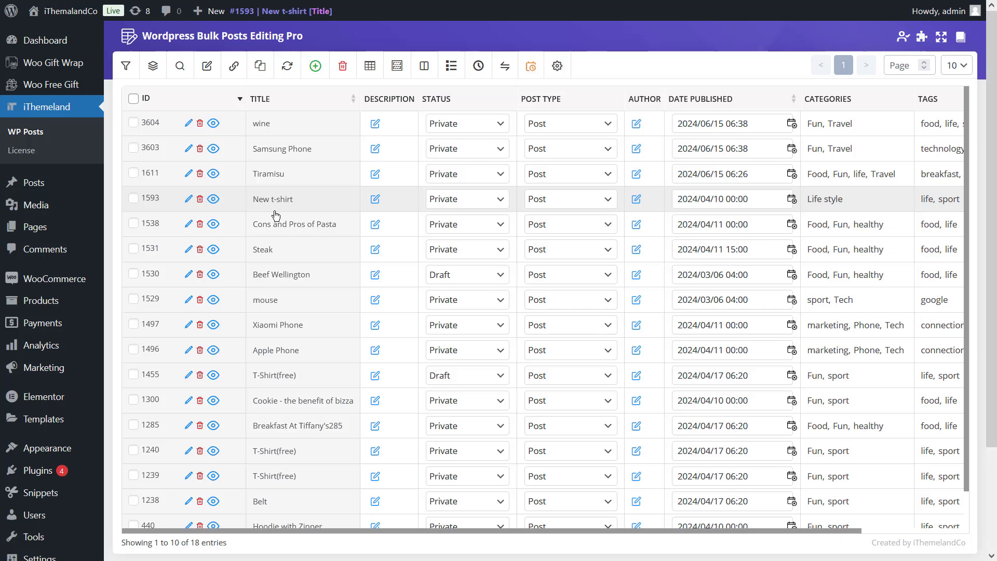
pyautogui.scroll(-2, 350, 283)
pyautogui.scroll(-3, 356, 296)
pyautogui.scroll(1, 357, 303)
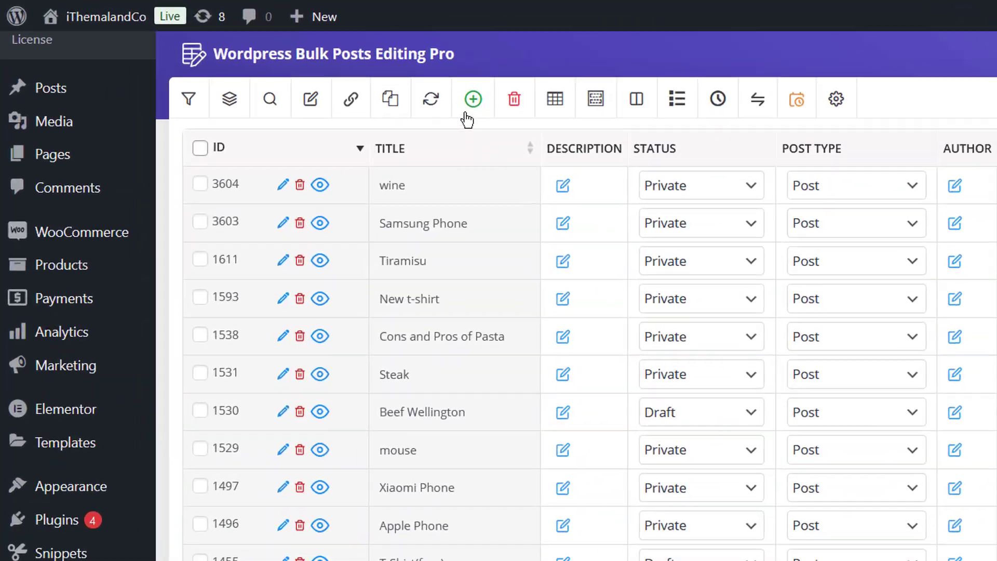
# Create five new posts with Add New, changing the count from 1 to 5.
pyautogui.click(323, 67)
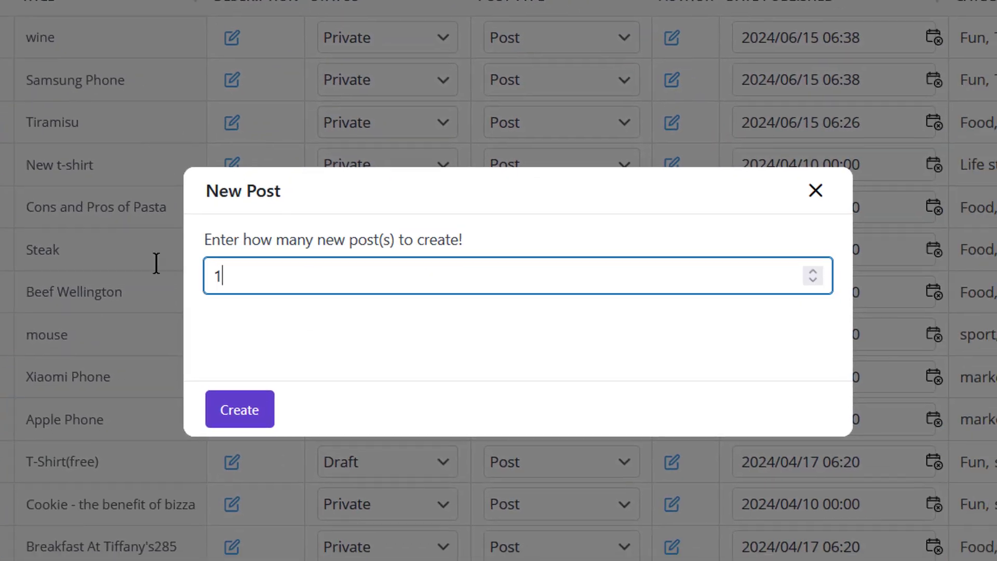
pyautogui.press('BackSpace')
pyautogui.write('5')
pyautogui.click(243, 419)
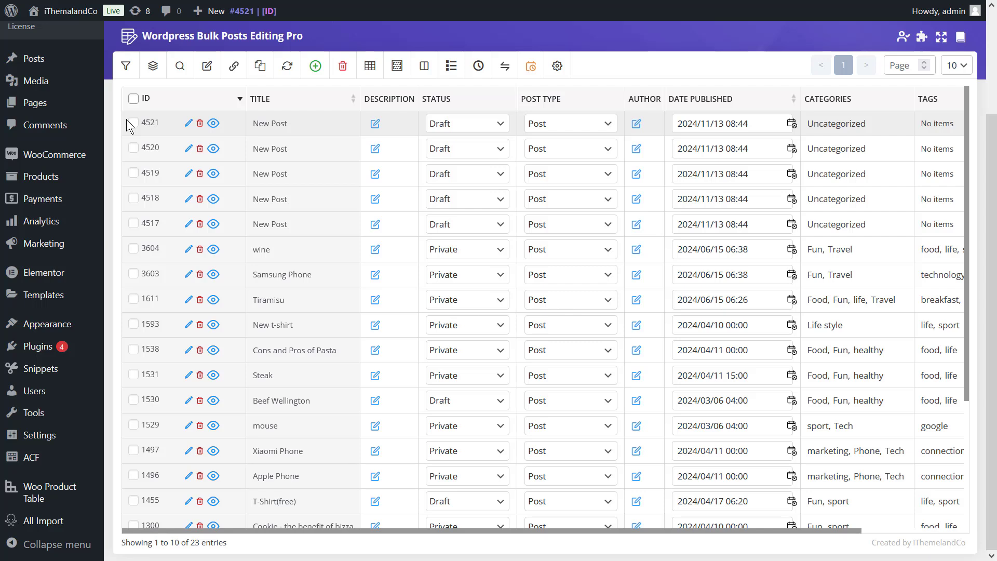
# Select posts 4521 and 4520 and open Bulk Edit.
pyautogui.click(133, 123)
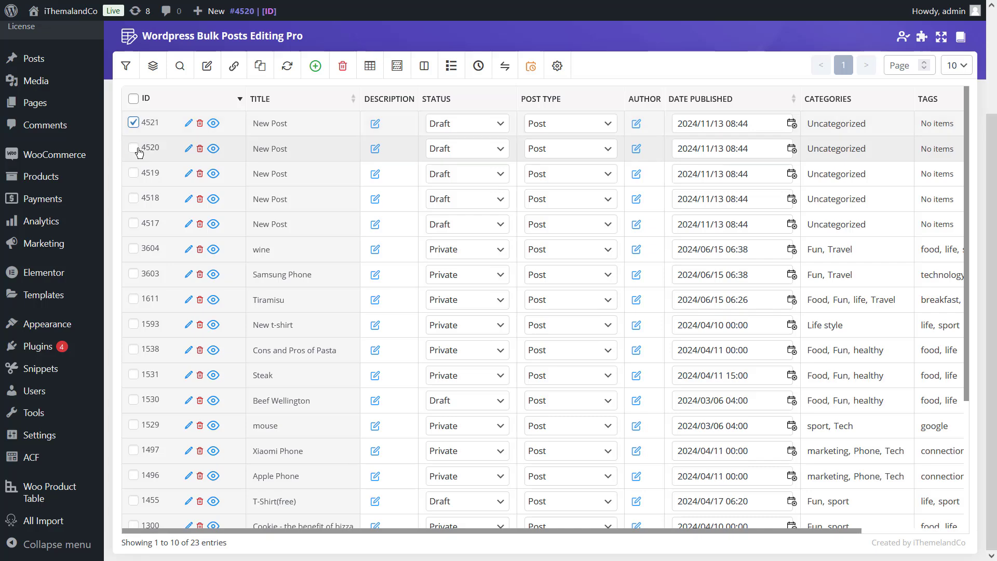
pyautogui.click(135, 148)
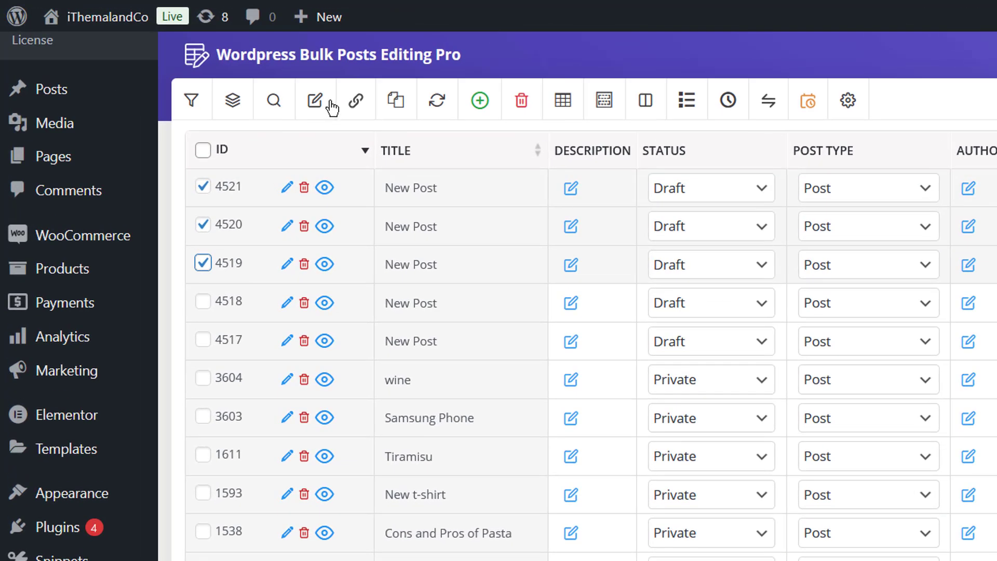
pyautogui.click(208, 65)
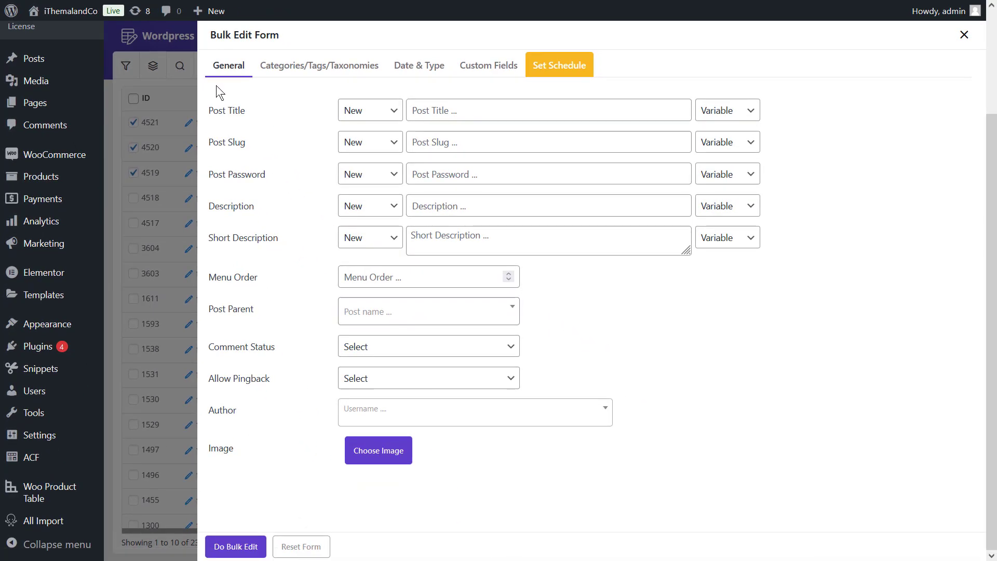
# Append the Food and Life style categories to the selected posts and apply.
pyautogui.click(329, 66)
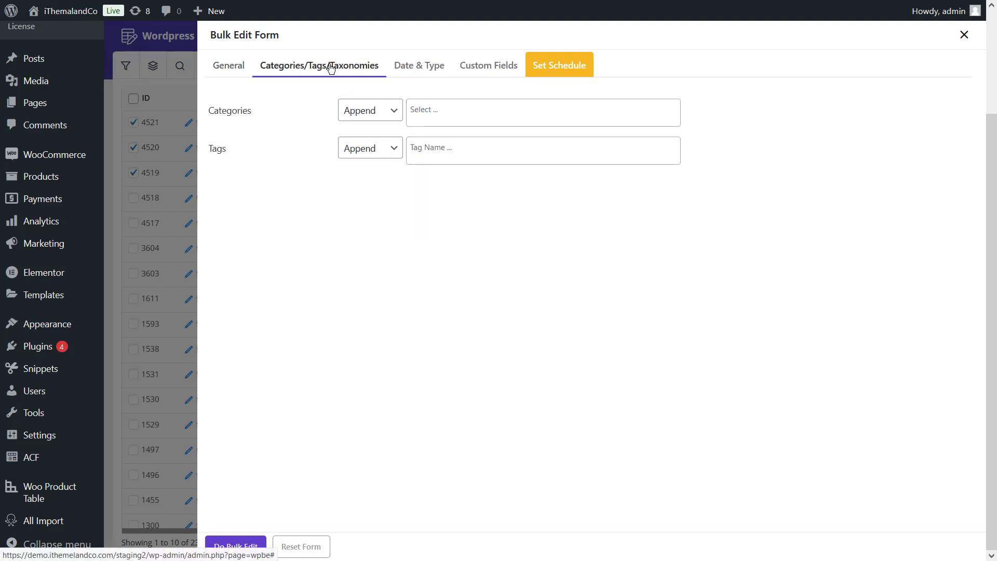
pyautogui.click(379, 109)
pyautogui.click(372, 131)
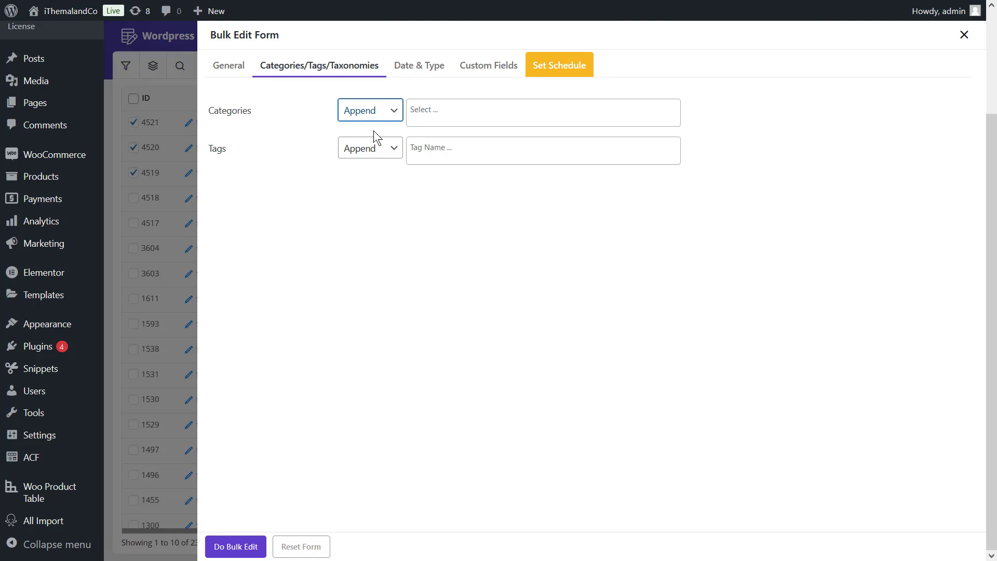
pyautogui.click(453, 116)
pyautogui.click(445, 250)
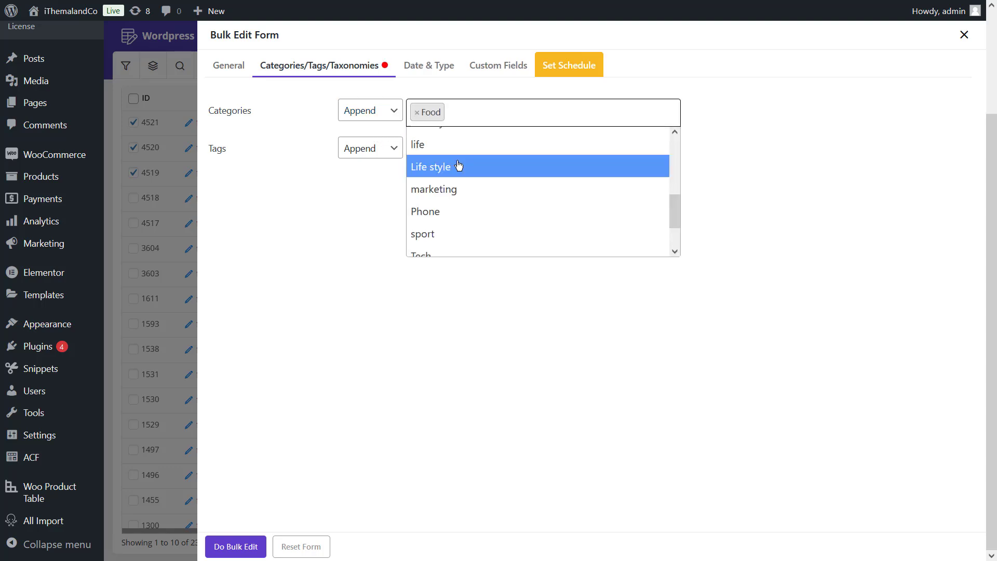
pyautogui.click(458, 165)
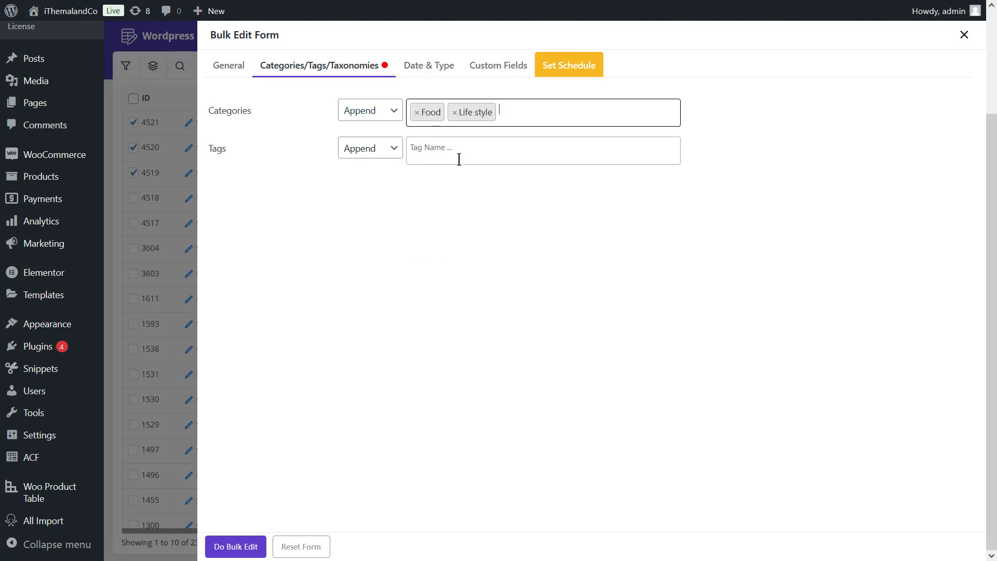
pyautogui.click(249, 545)
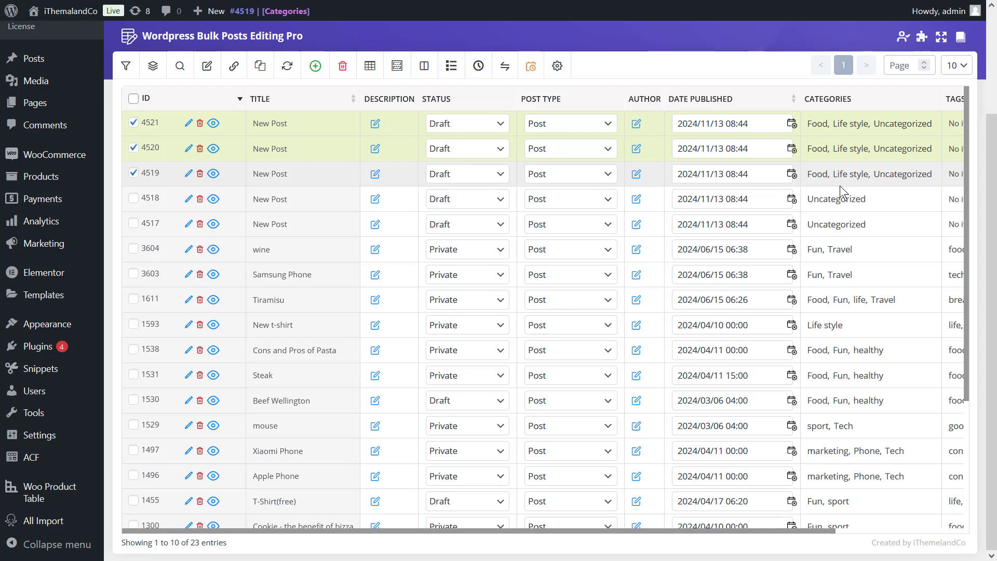
# Open the Column Profiles presets, then double-click into the post grid.
pyautogui.click(367, 77)
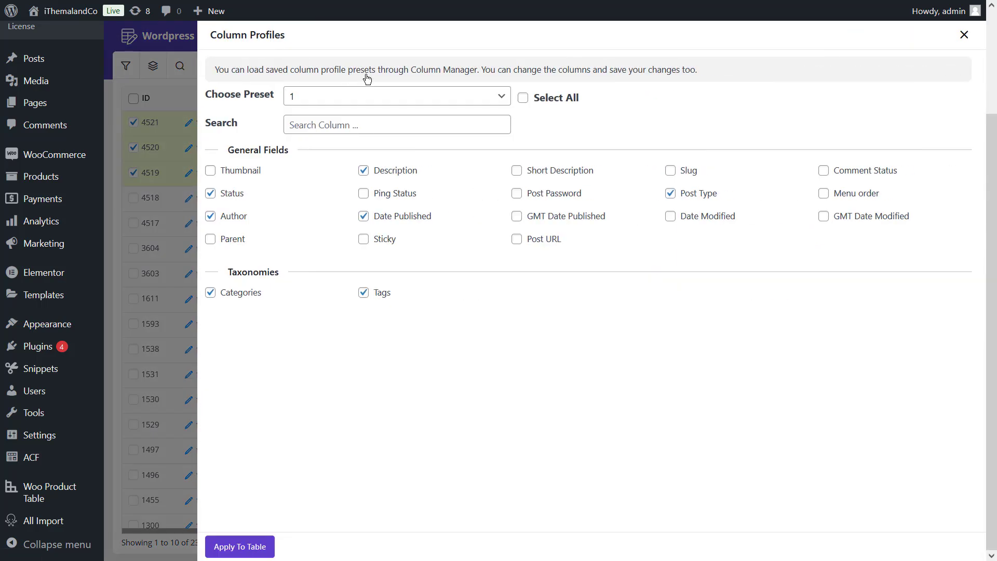
pyautogui.doubleClick(383, 216)
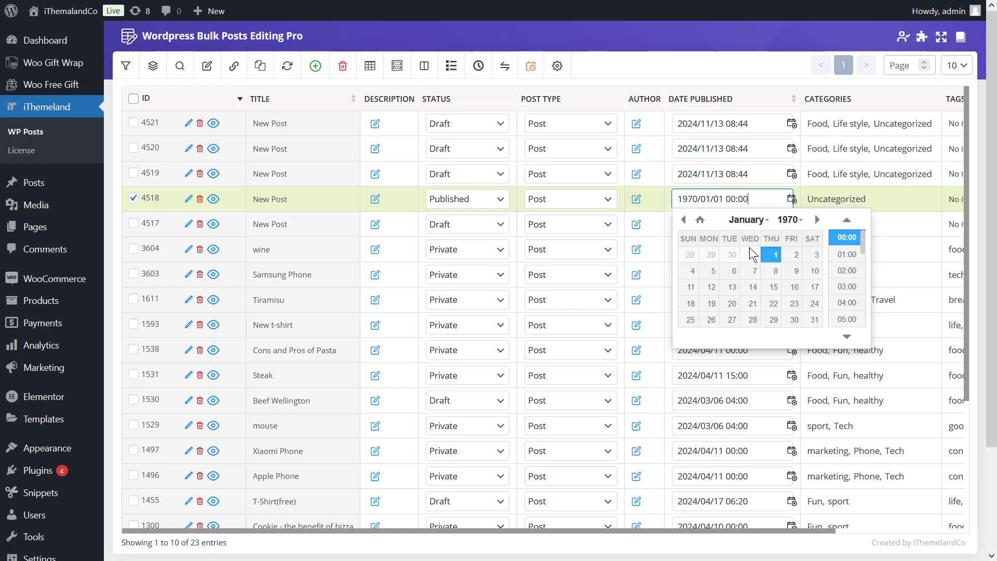
# Set post 4518's publish date to 2023/01/17 04:00 in the date picker.
pyautogui.click(787, 220)
pyautogui.click(786, 255)
pyautogui.click(753, 287)
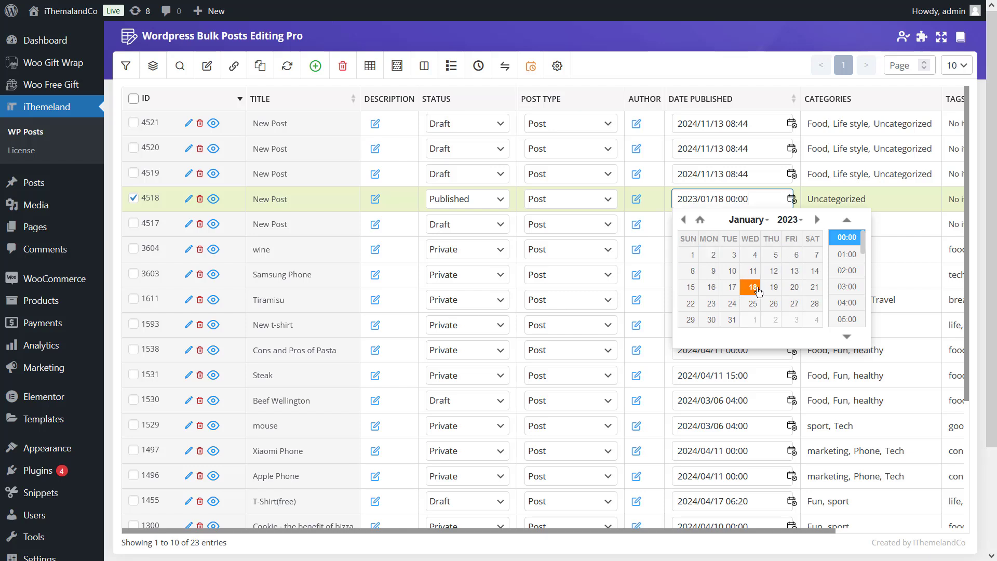
pyautogui.click(730, 289)
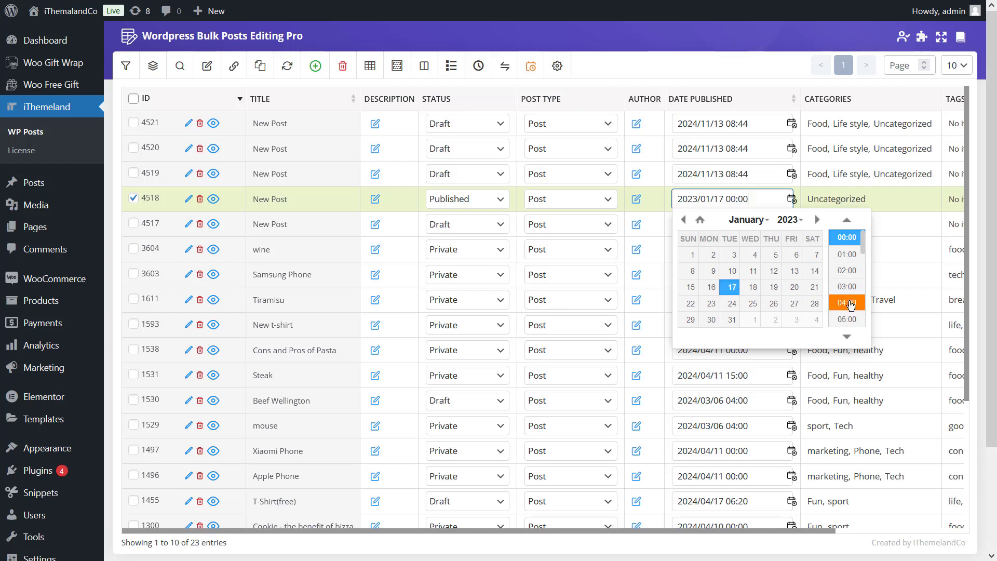
pyautogui.click(847, 302)
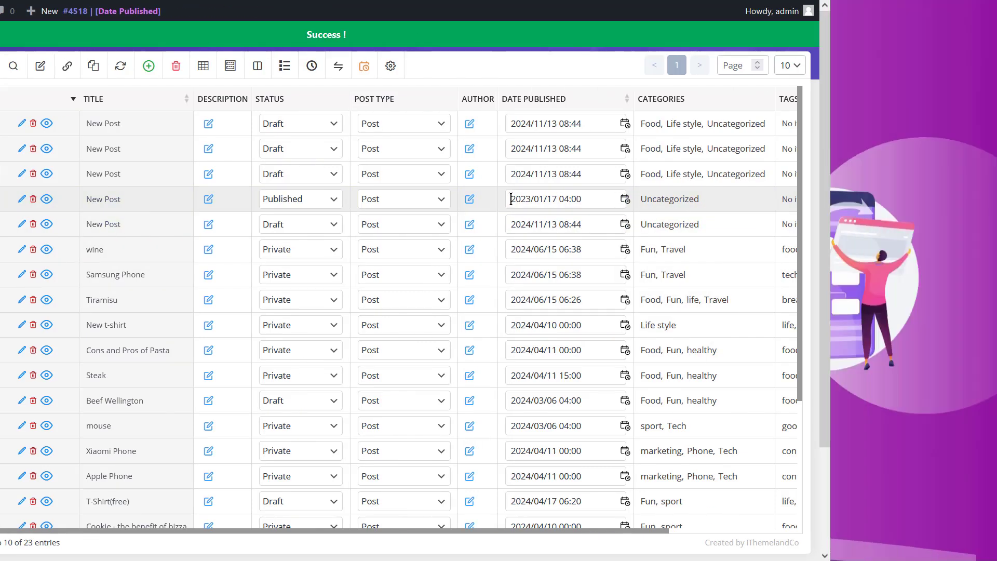